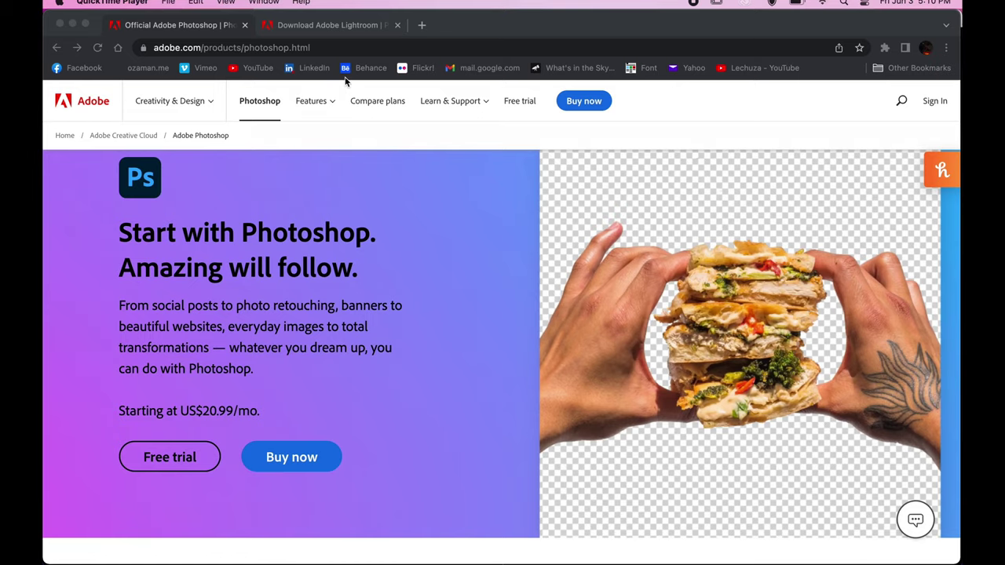
# Step: Switch between the Lightroom and Photoshop product pages, then open folder 2 of the shots
pyautogui.click(331, 25)
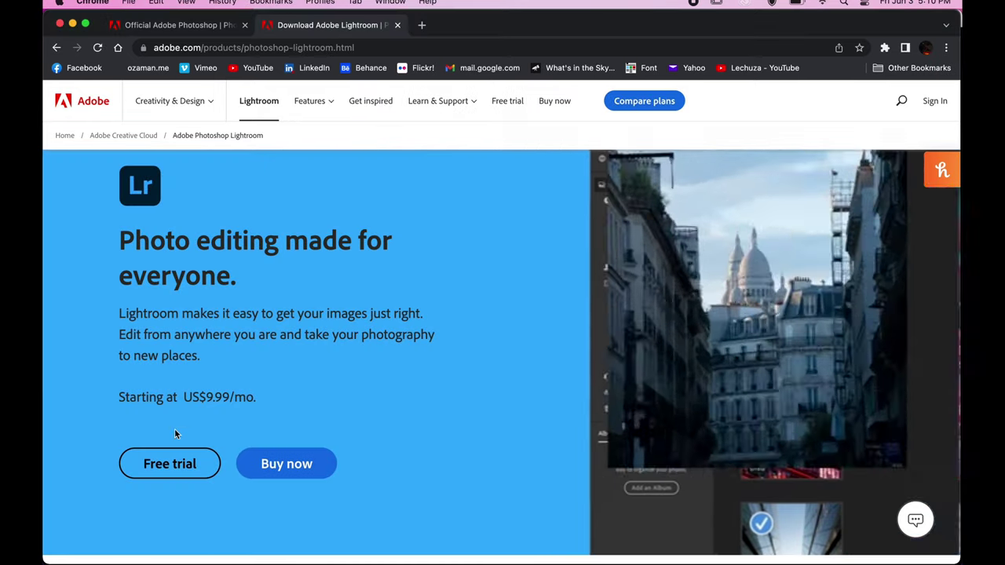
pyautogui.click(202, 27)
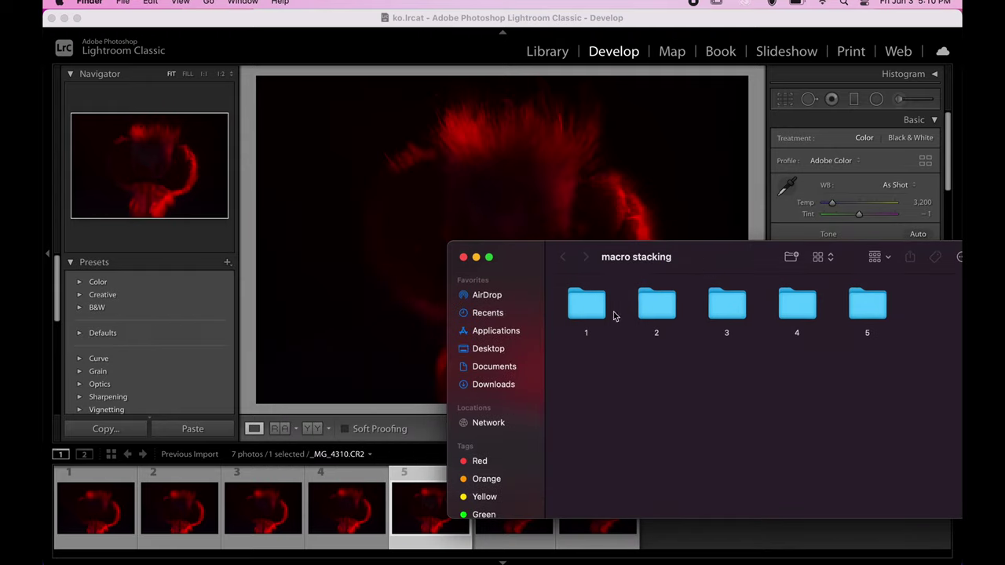
pyautogui.doubleClick(660, 302)
pyautogui.click(653, 303)
# Step: Preview folder 2's images in Quick Look, then go back and open folder 1
pyautogui.press('space')
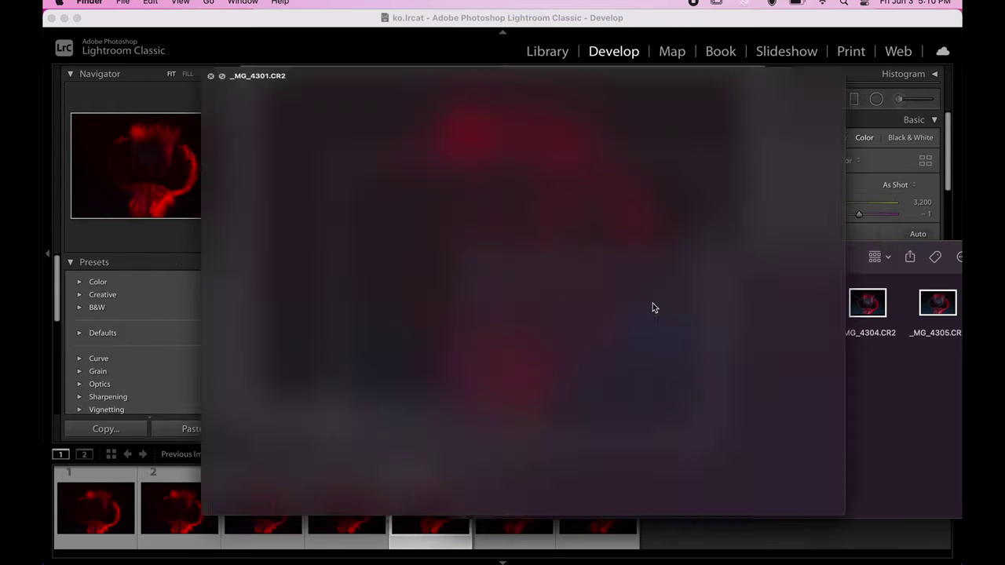
pyautogui.press('Right')
pyautogui.press('Right')
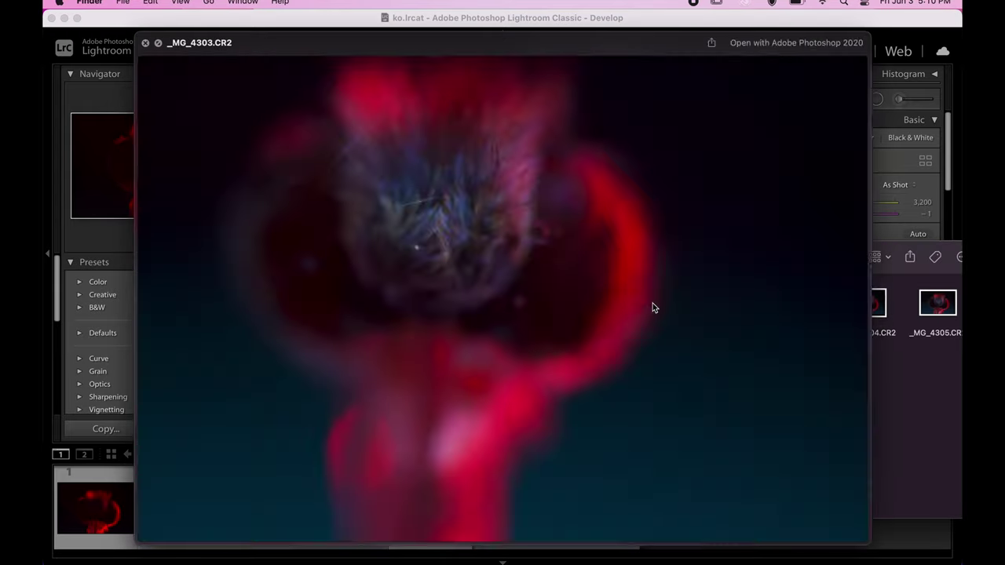
pyautogui.press('space')
pyautogui.click(562, 257)
pyautogui.doubleClick(589, 303)
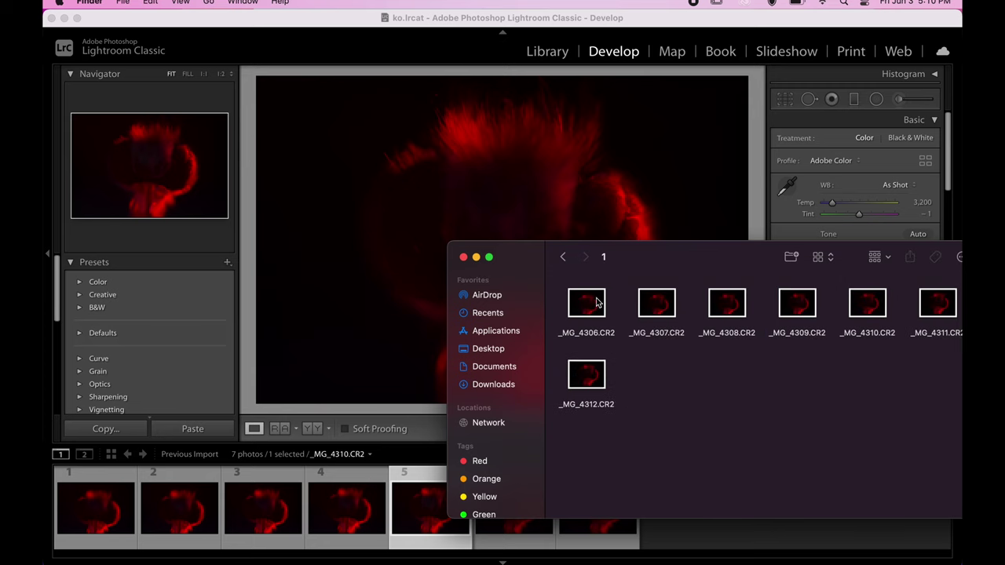
# Step: Compare filmstrip photos 3 to 6 at 1:1 zoom and settle on photo 5
pyautogui.click(450, 21)
pyautogui.click(518, 509)
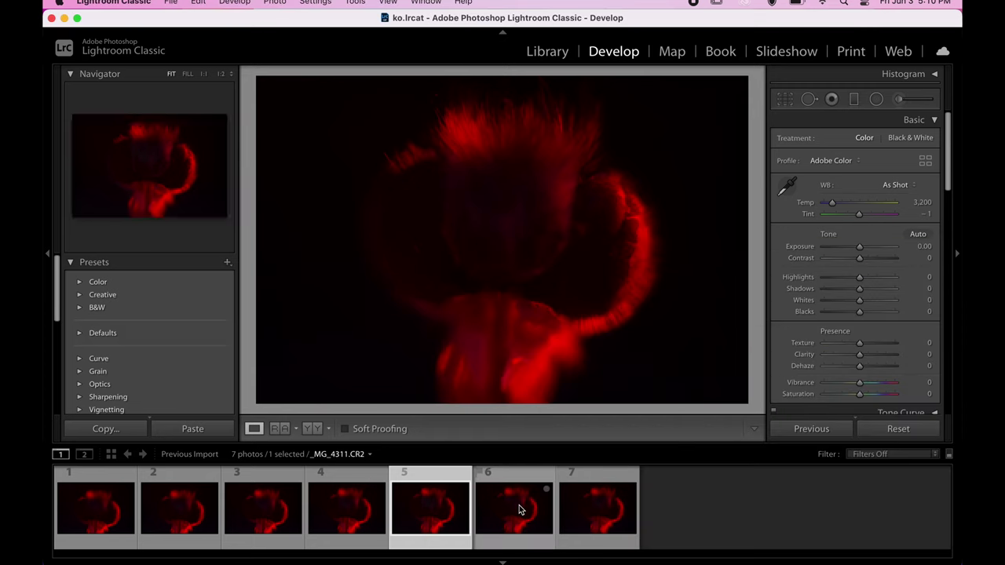
pyautogui.click(440, 516)
pyautogui.click(629, 240)
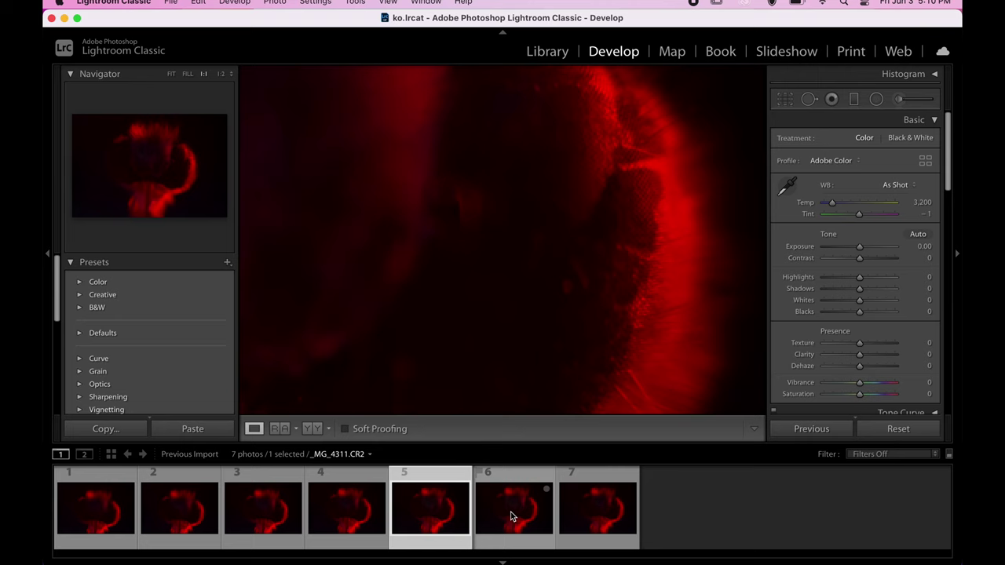
pyautogui.click(512, 516)
pyautogui.click(444, 522)
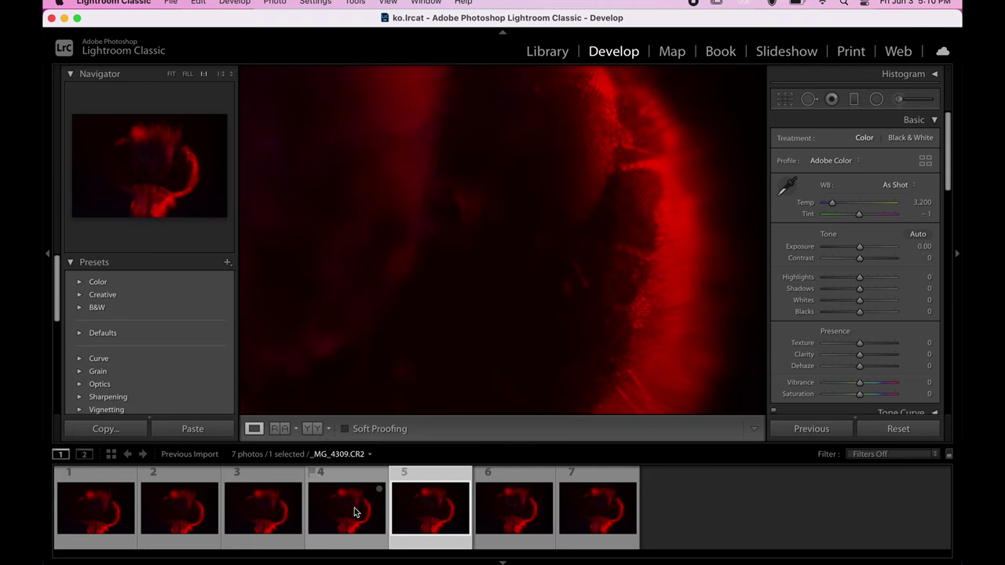
pyautogui.click(355, 512)
pyautogui.click(281, 509)
pyautogui.click(455, 511)
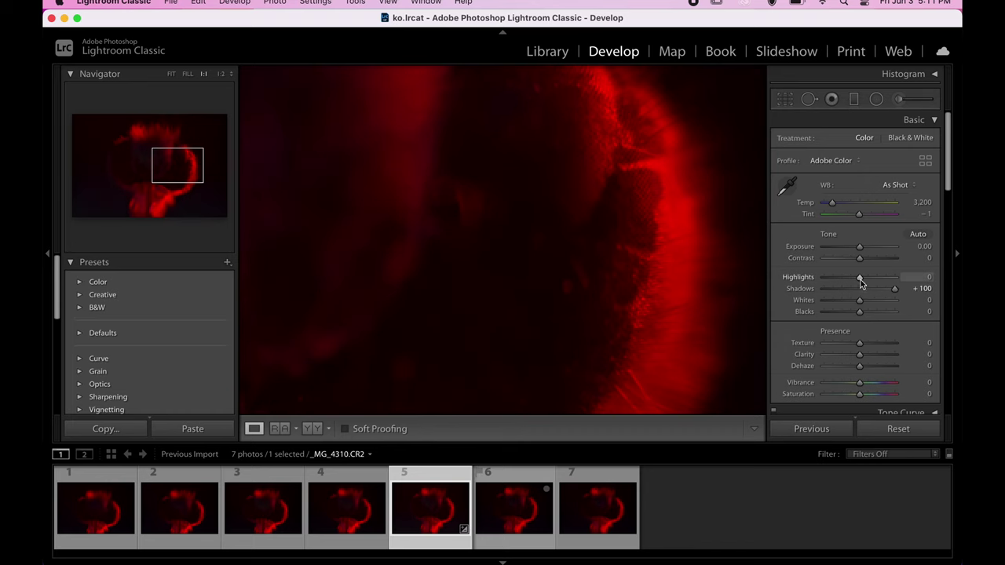
# Step: Lower Highlights and raise Exposure to +1.60 on photo 5, checking detail against photo 6
pyautogui.moveTo(861, 283); pyautogui.dragTo(839, 280)
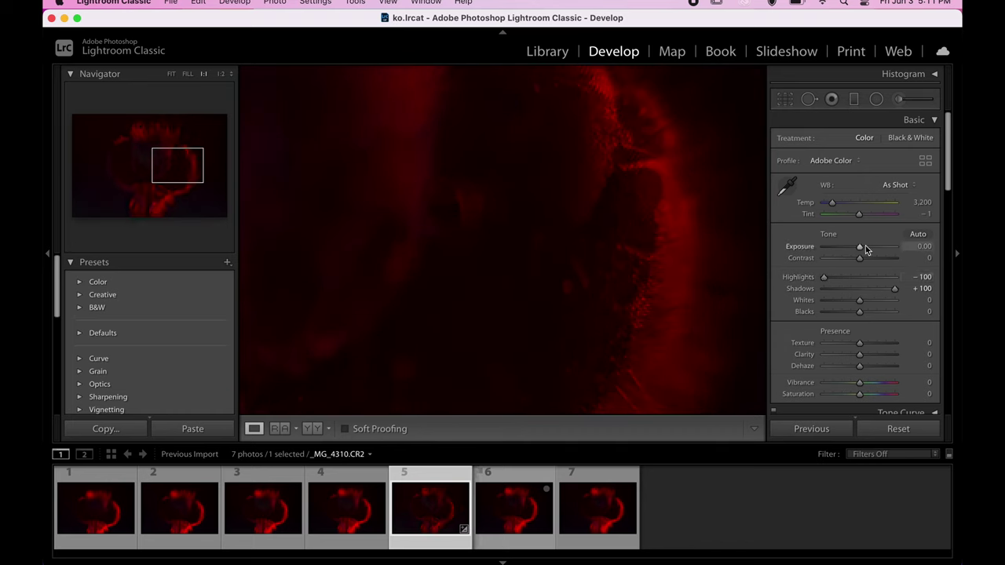
pyautogui.moveTo(859, 248); pyautogui.dragTo(870, 247)
pyautogui.click(509, 252)
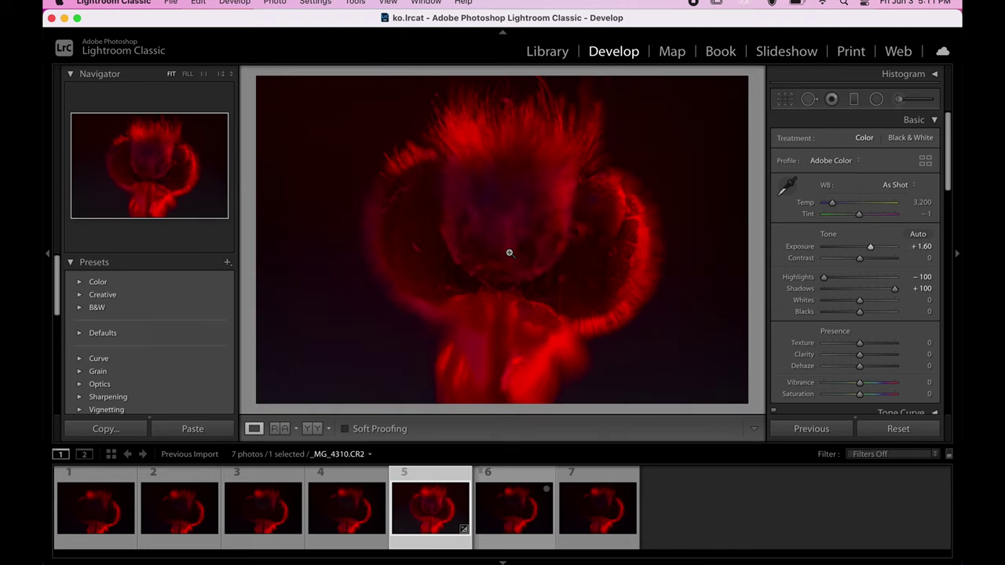
pyautogui.click(509, 253)
pyautogui.click(509, 252)
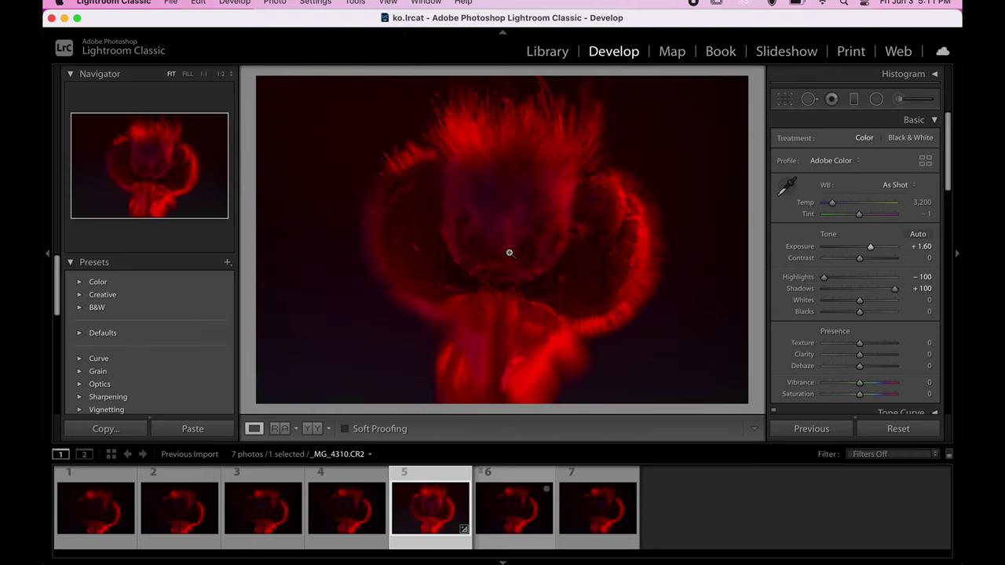
pyautogui.click(507, 517)
pyautogui.click(431, 507)
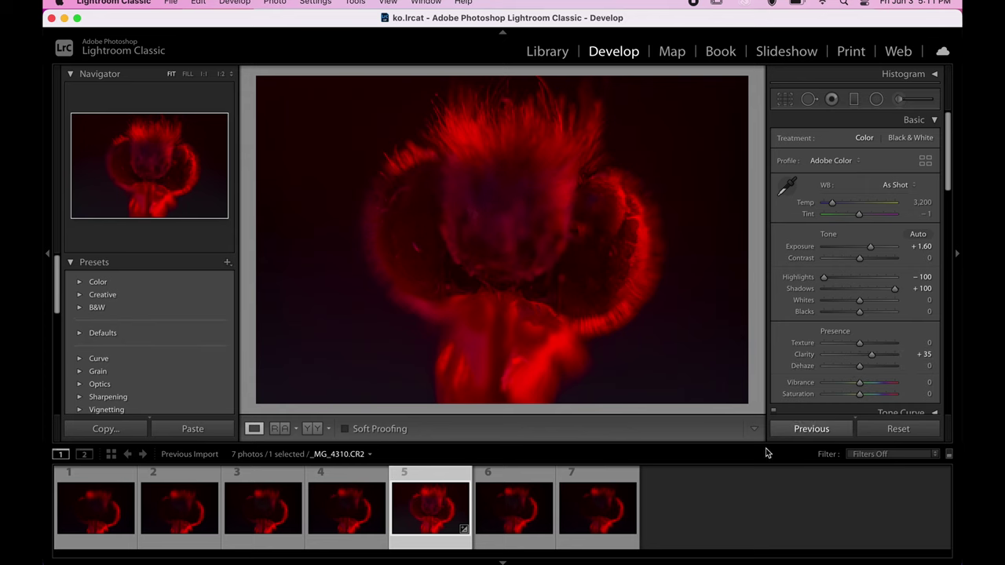
# Step: Copy all of photo 5's develop settings
pyautogui.rightClick(424, 513)
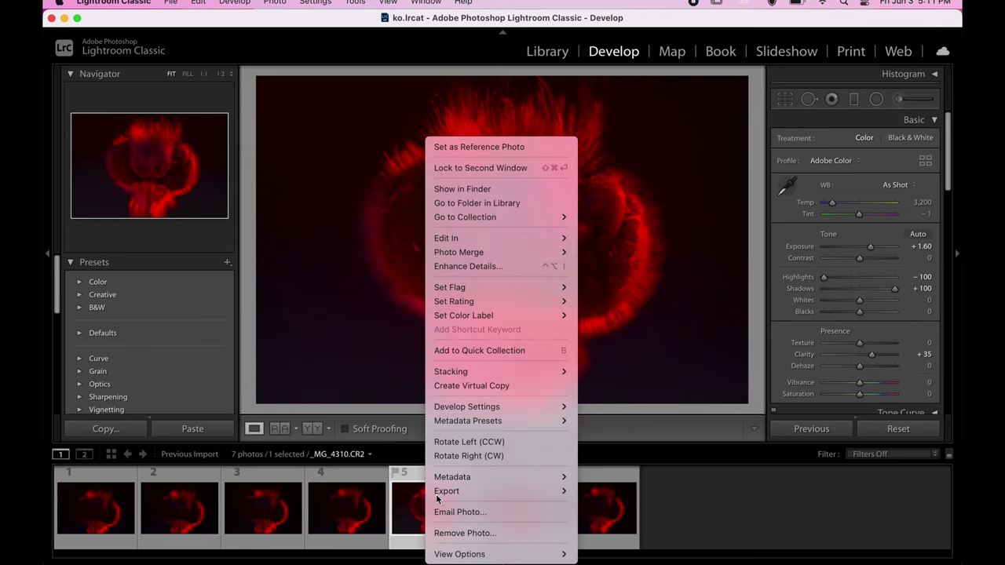
pyautogui.moveTo(466, 415)
pyautogui.click(612, 420)
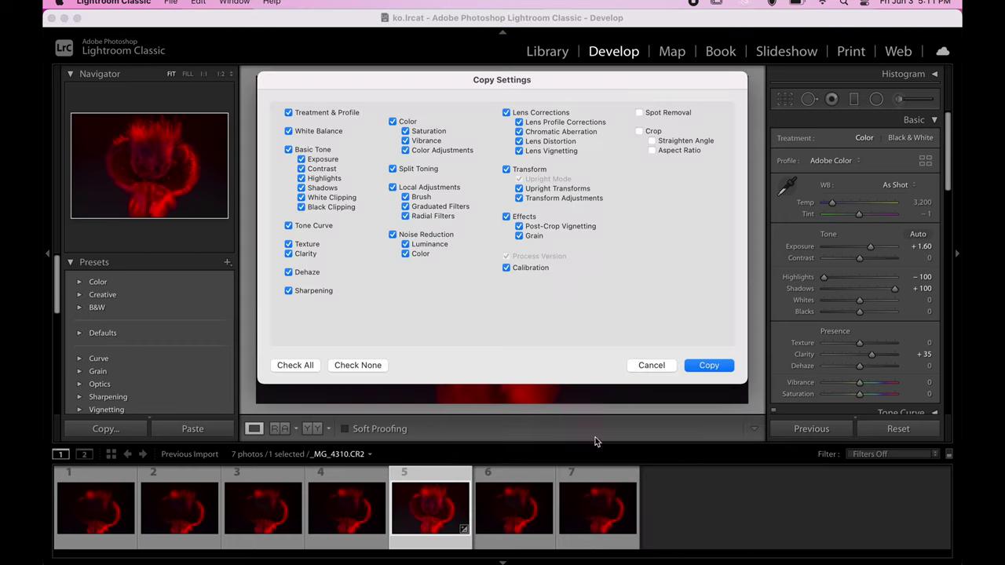
pyautogui.click(701, 366)
# Step: Select all seven stack photos and paste photo 5's settings onto them
pyautogui.click(587, 526)
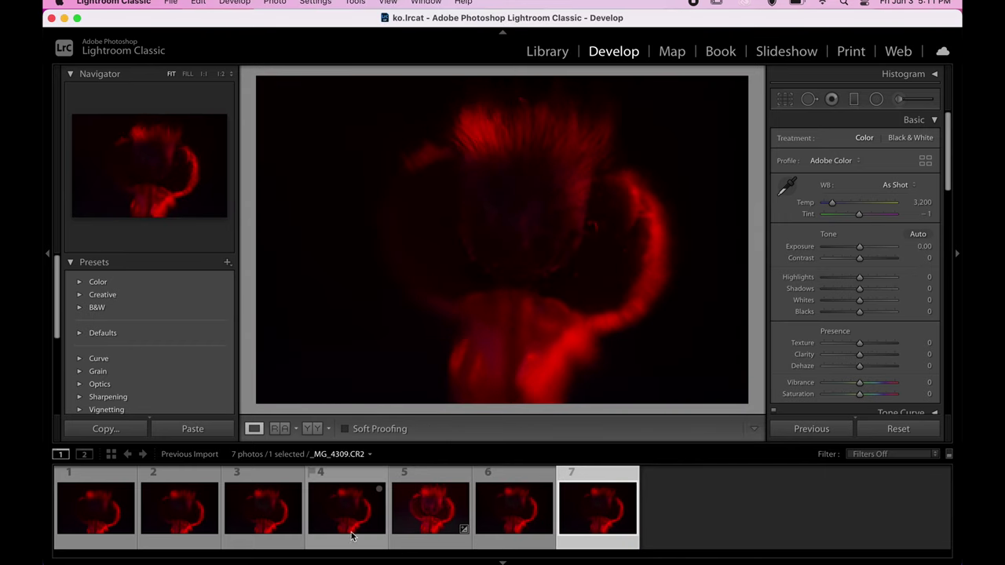
pyautogui.keyDown('shift'); pyautogui.click(104, 511); pyautogui.keyUp('shift')
pyautogui.rightClick(103, 511)
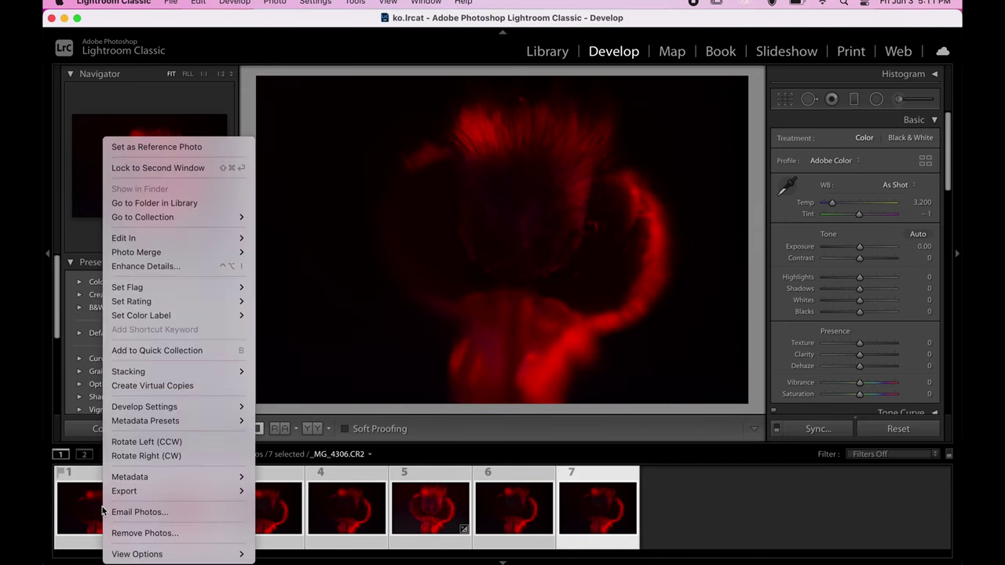
pyautogui.moveTo(227, 407)
pyautogui.click(305, 471)
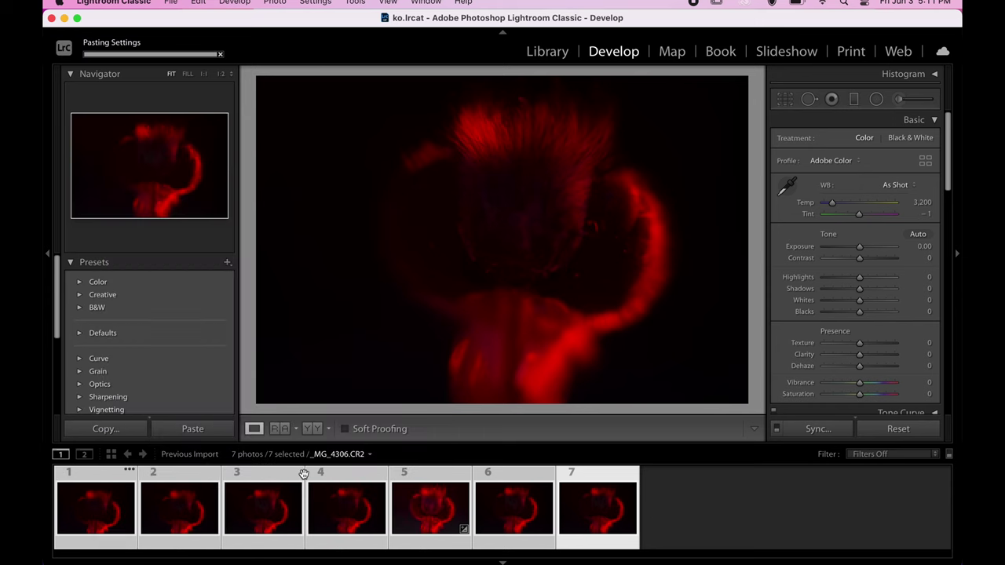
# Step: Open the seven edited photos as layers in Photoshop via Edit In
pyautogui.rightClick(509, 508)
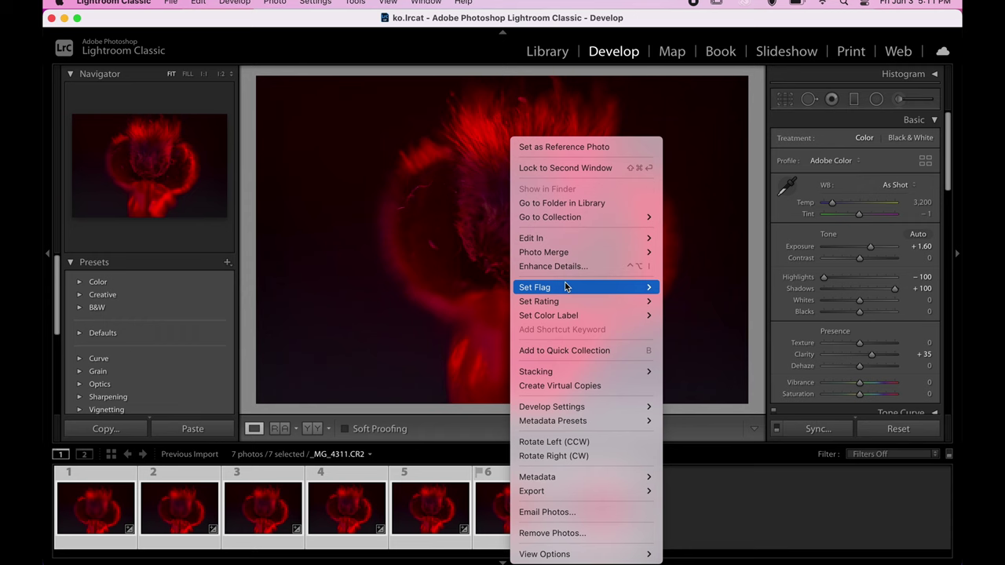
pyautogui.moveTo(588, 238)
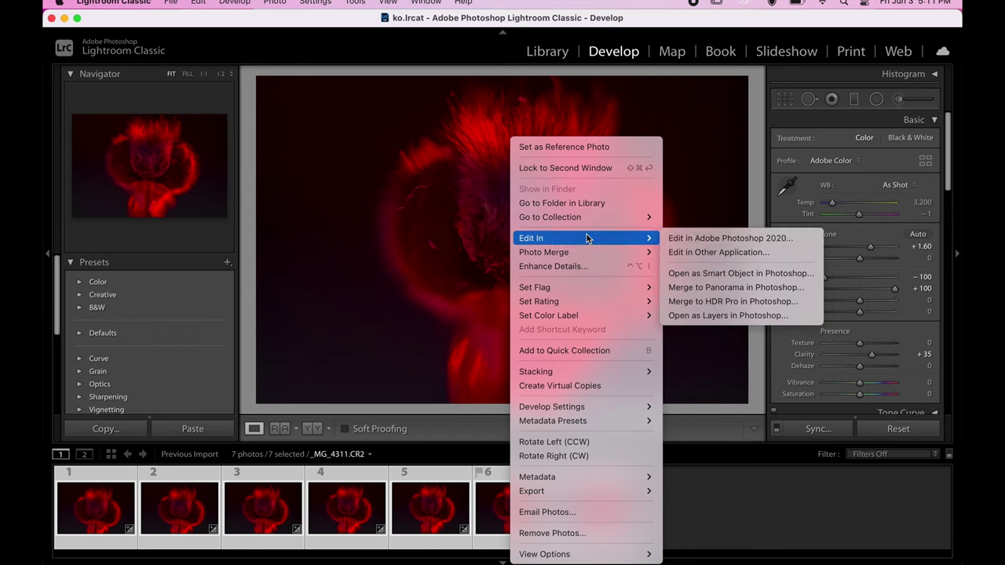
pyautogui.click(720, 317)
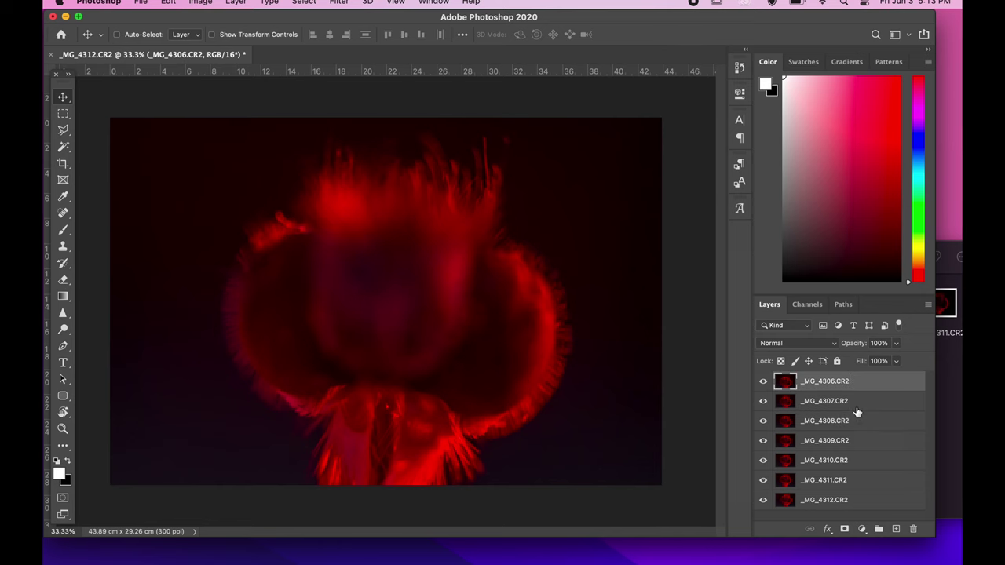
# Step: Select all seven layers and run Edit > Auto-Align Layers with Auto projection
pyautogui.keyDown('shift'); pyautogui.click(865, 508); pyautogui.keyUp('shift')
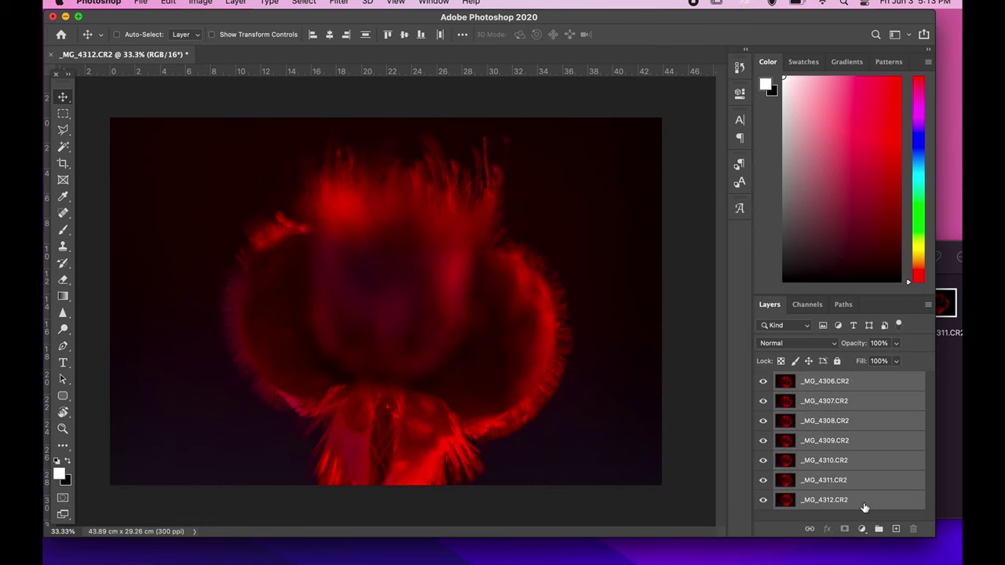
pyautogui.click(169, 4)
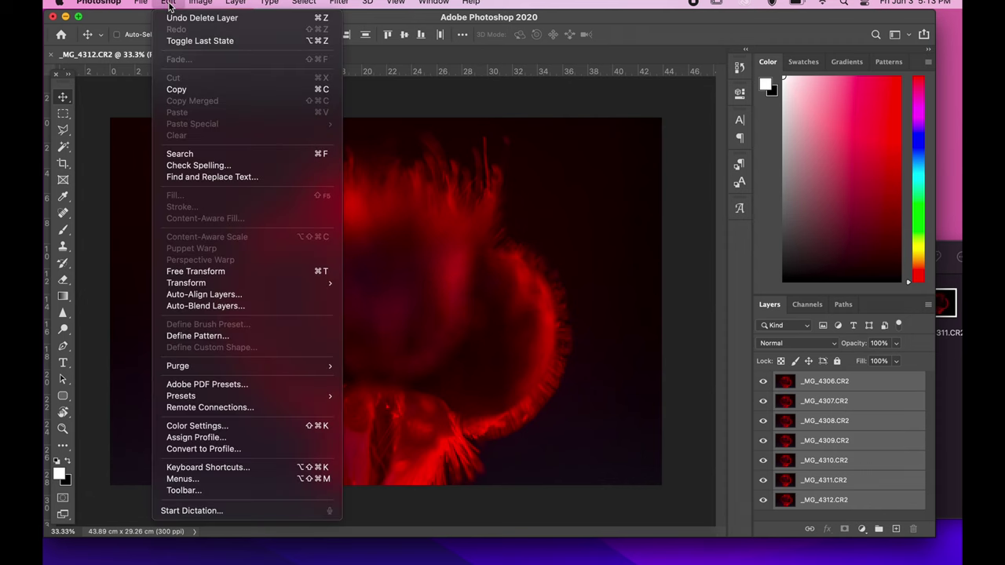
pyautogui.click(219, 296)
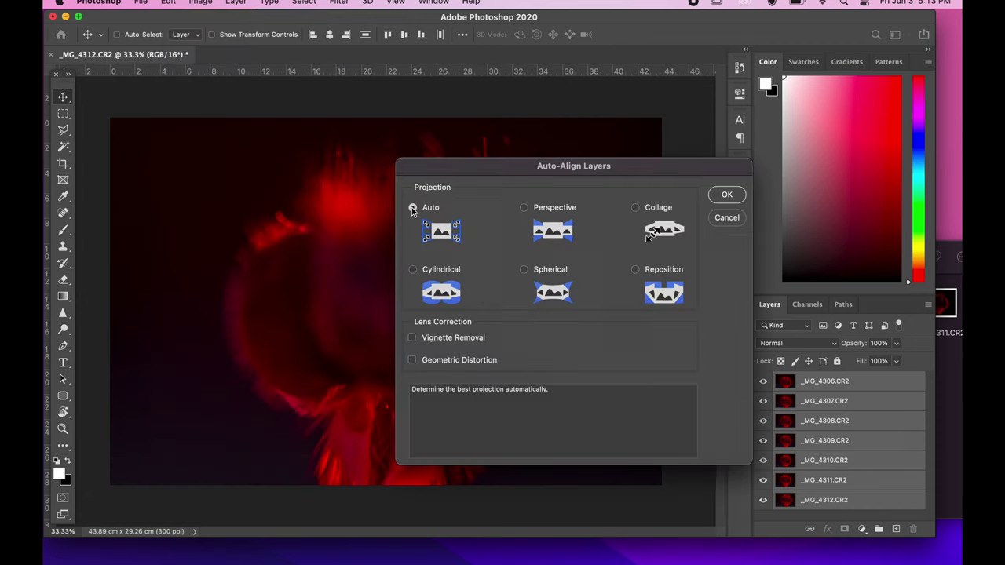
pyautogui.click(718, 198)
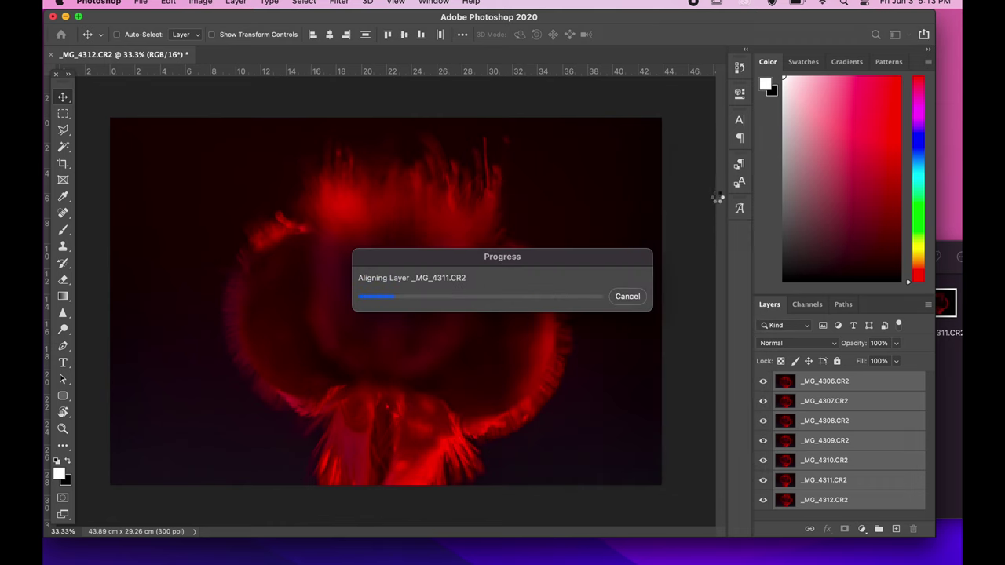
# Step: Crop the transparent top-left corner, right edge and bottom edge away, leaving 41.12 × 27.68 cm
pyautogui.click(62, 164)
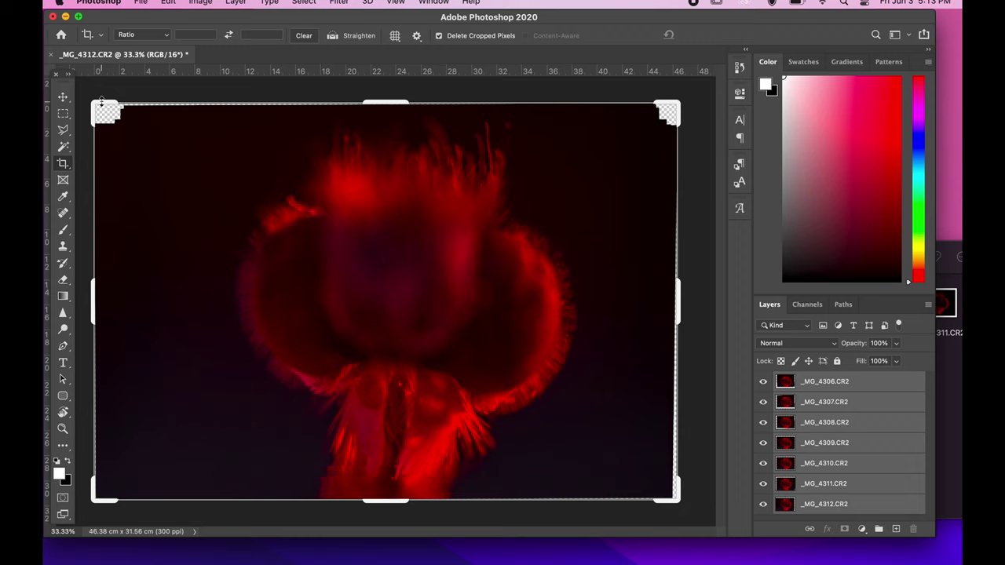
pyautogui.moveTo(96, 105); pyautogui.dragTo(132, 105)
pyautogui.moveTo(656, 299); pyautogui.dragTo(645, 298)
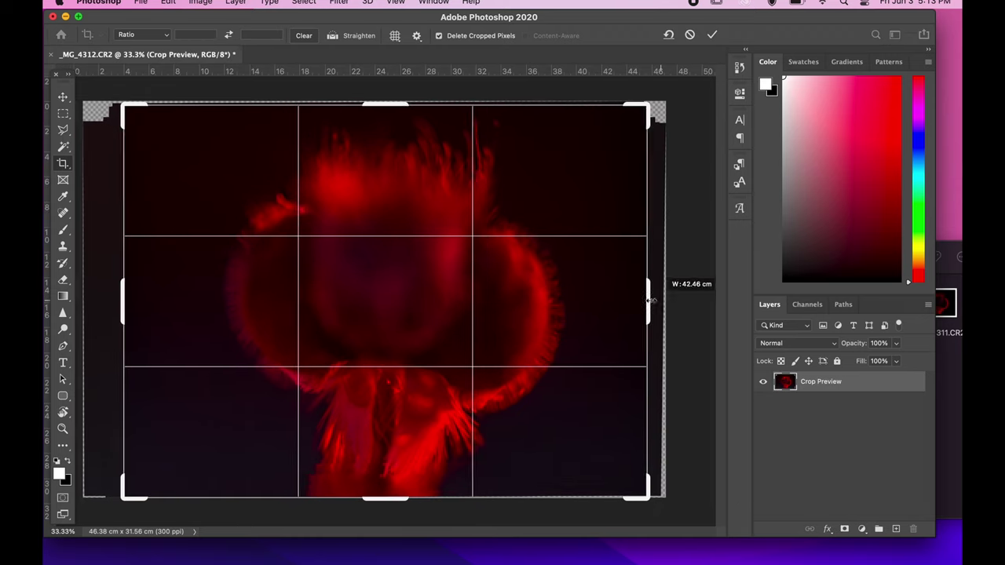
pyautogui.moveTo(393, 498); pyautogui.dragTo(397, 479)
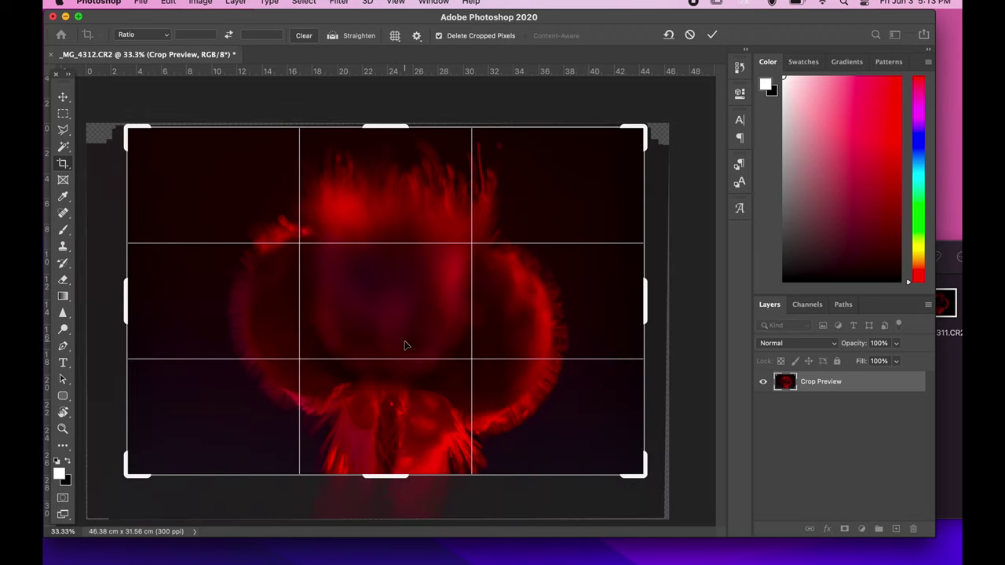
pyautogui.rightClick(845, 418)
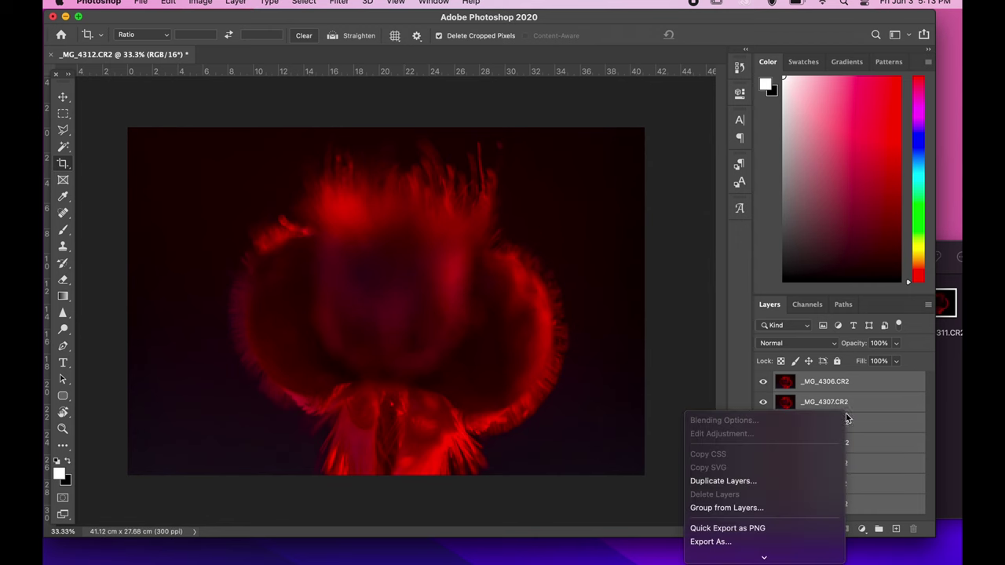
pyautogui.click(190, 53)
pyautogui.click(168, 3)
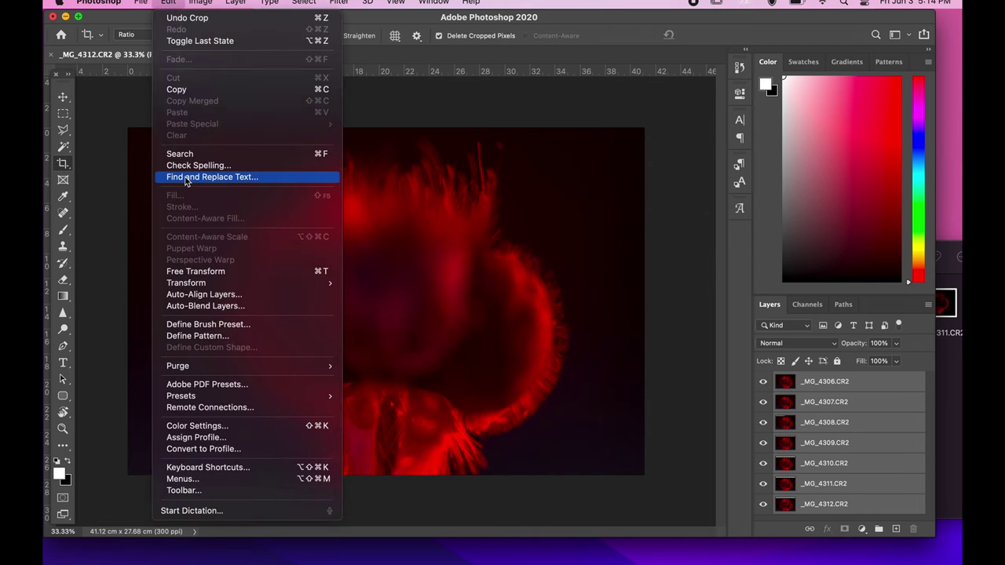
# Step: Auto-blend the layers as Stack Images, zoom in to check sharpness, then take the Move tool
pyautogui.click(200, 306)
pyautogui.click(583, 209)
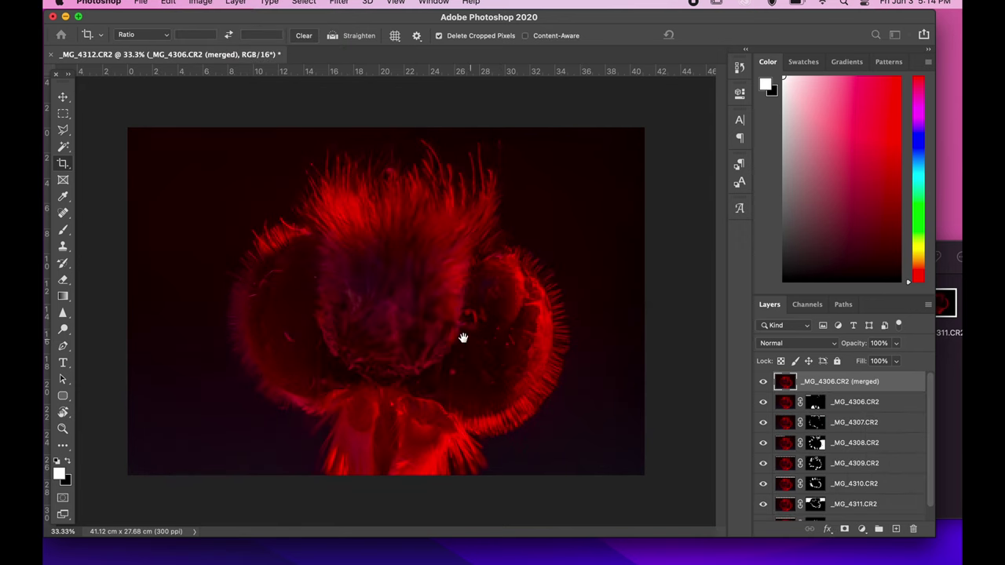
pyautogui.keyDown('super'); pyautogui.click(462, 338); pyautogui.keyUp('super')
pyautogui.keyDown('super'); pyautogui.click(528, 350); pyautogui.keyUp('super')
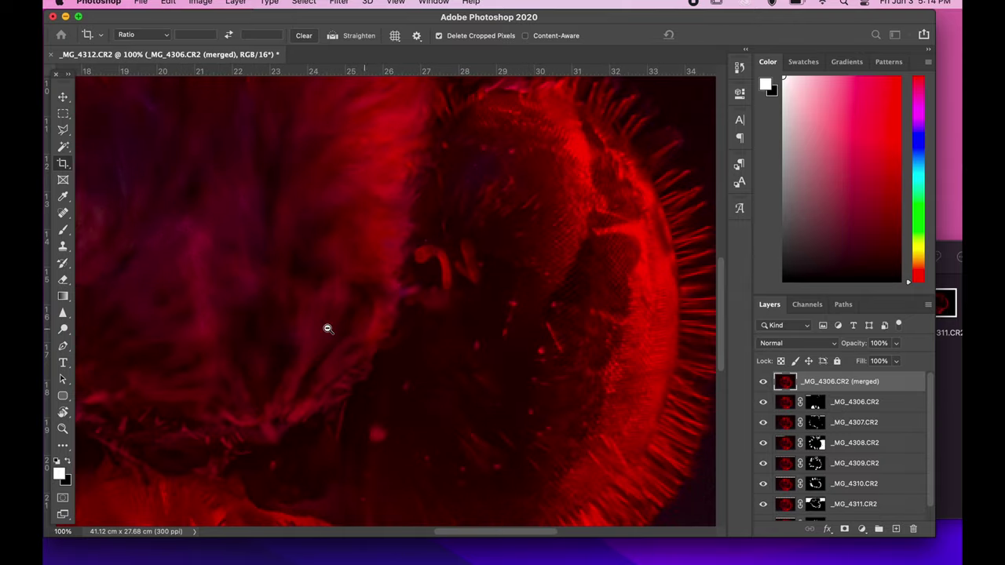
pyautogui.keyDown('alt'); pyautogui.click(310, 327); pyautogui.keyUp('alt')
pyautogui.keyDown('alt'); pyautogui.click(206, 330); pyautogui.keyUp('alt')
pyautogui.keyDown('alt'); pyautogui.click(207, 330); pyautogui.keyUp('alt')
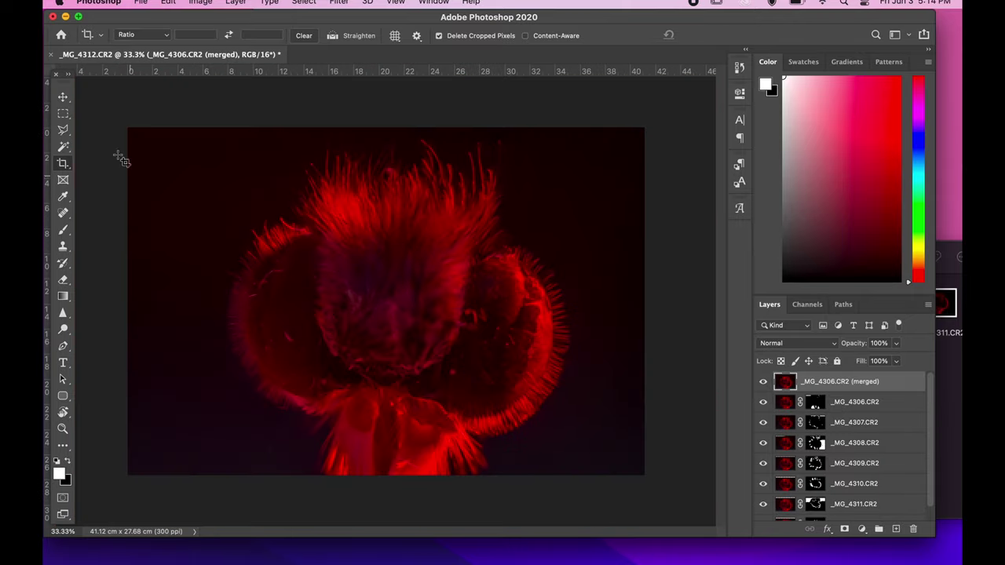
pyautogui.click(73, 97)
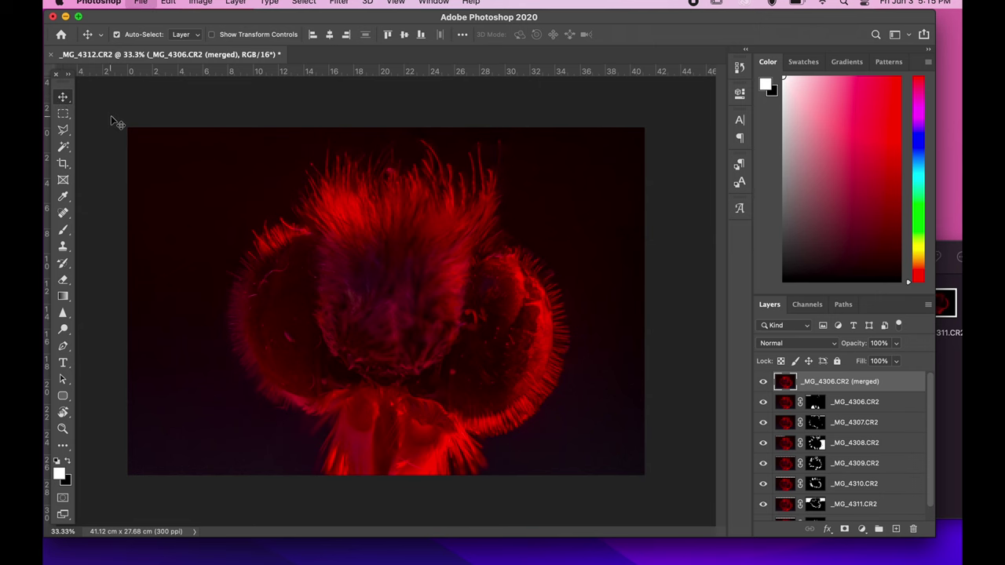
# Step: Set up a Save As copy named _MG_4312.png in PNG format on the Desktop
pyautogui.press('super+shift+s')
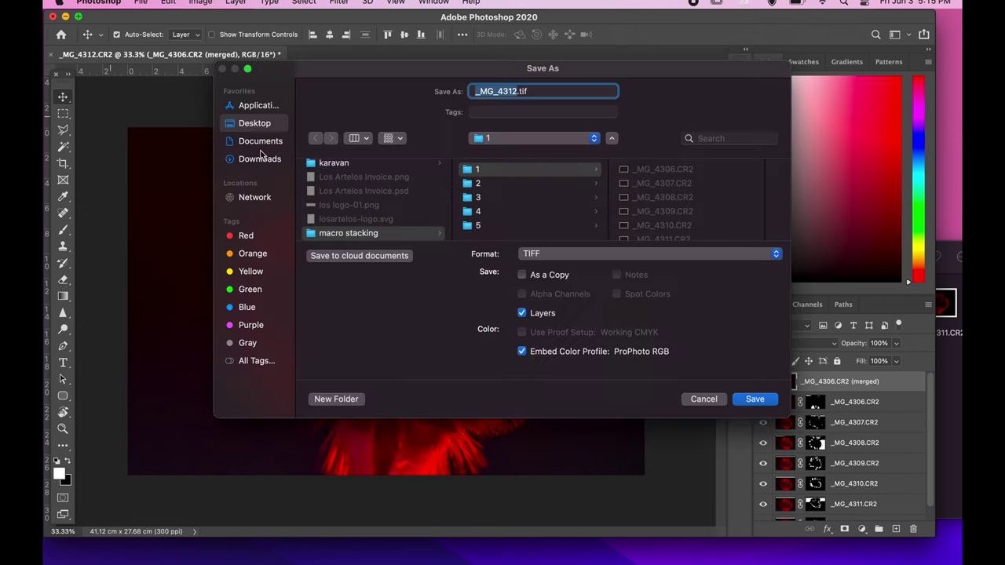
pyautogui.click(544, 254)
pyautogui.click(544, 226)
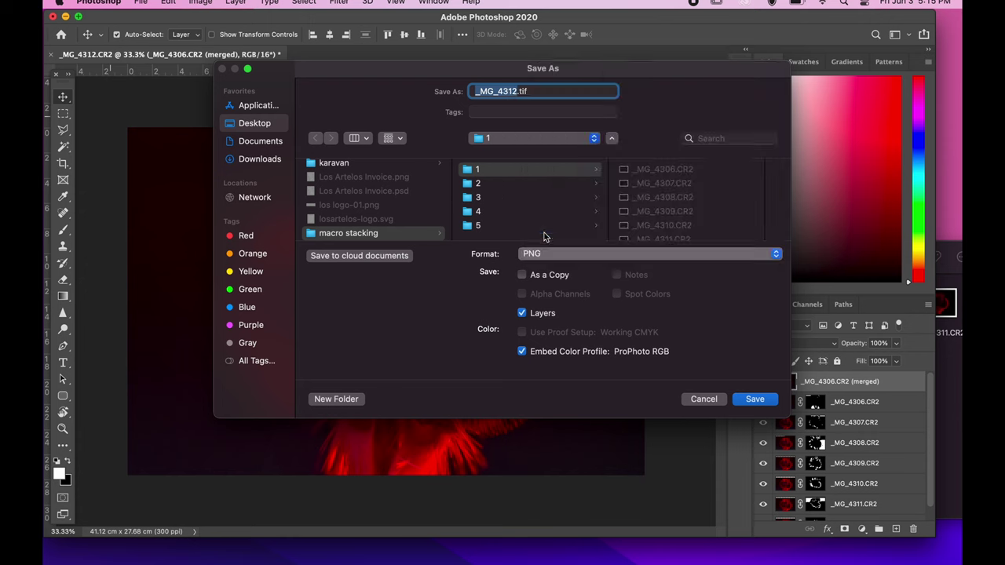
pyautogui.click(277, 129)
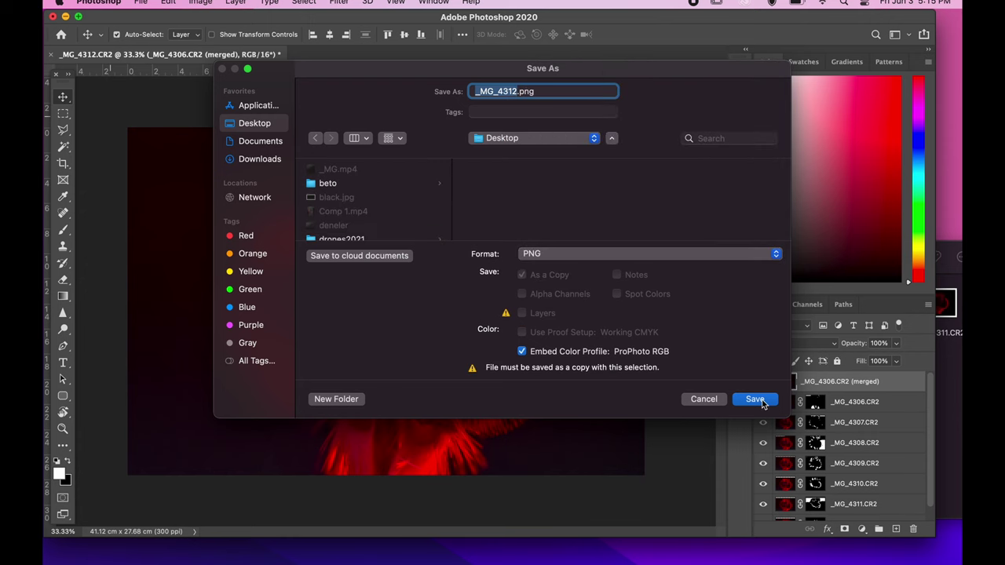